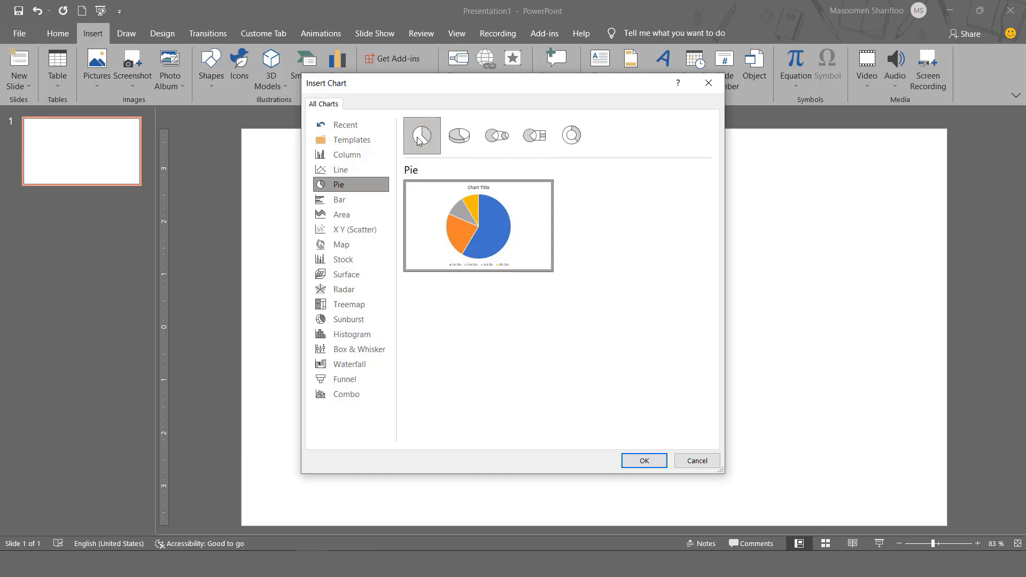
Insert a standard pie chart on the slide, and enlarge and move its data sheet so all rows and the chart show
mouse_move(485, 258)
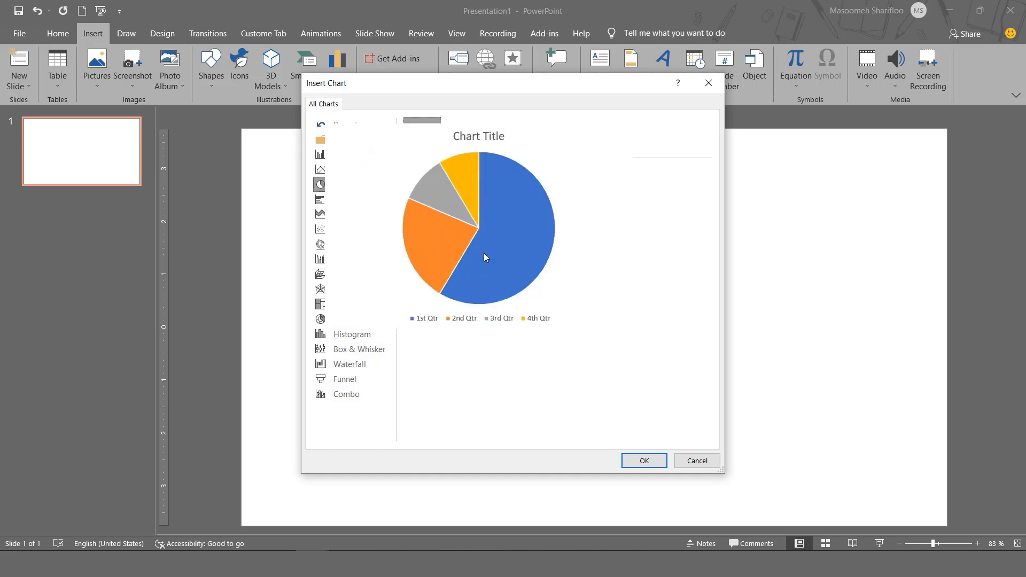
click(649, 459)
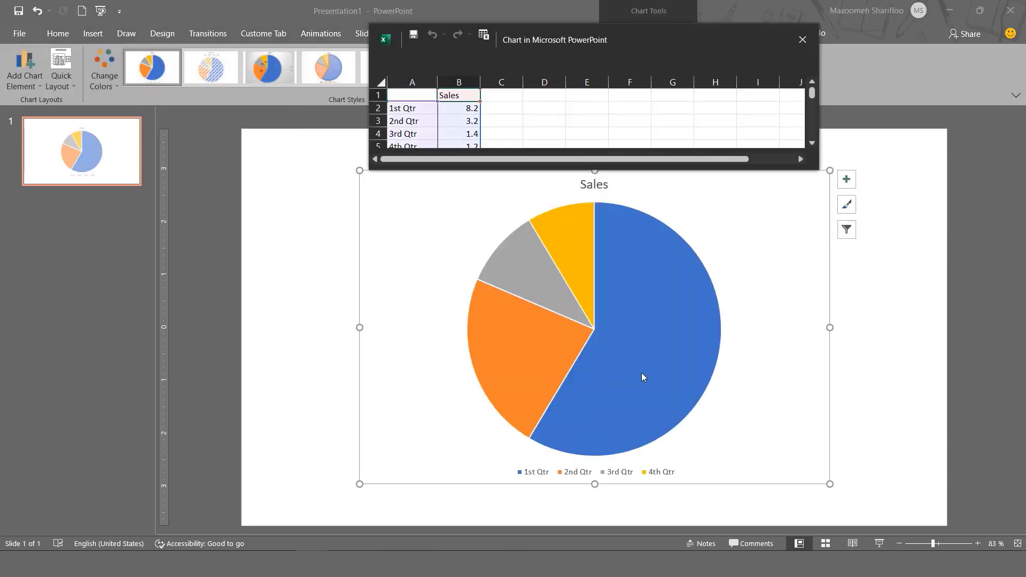
drag(818, 170, 818, 185)
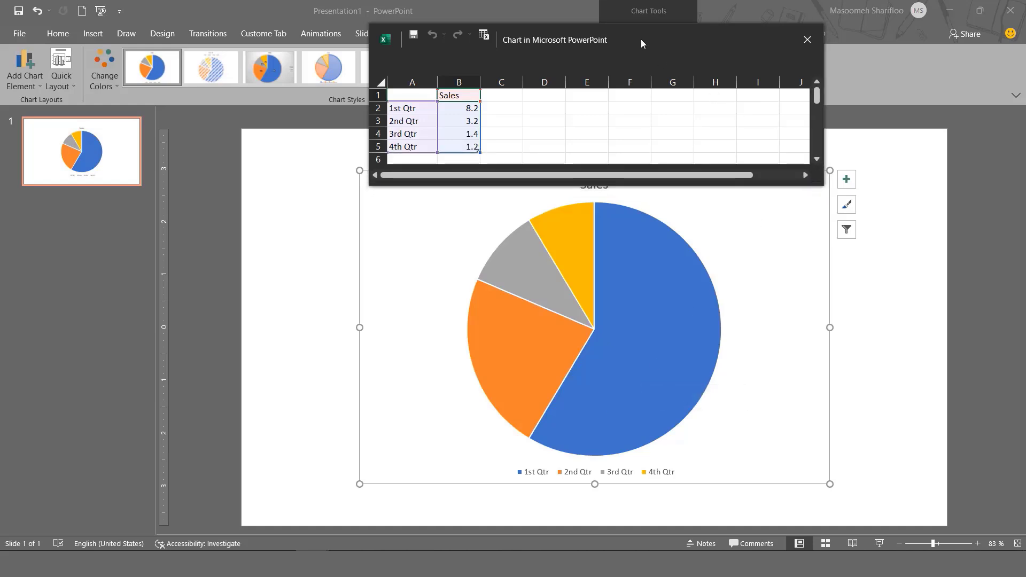
drag(640, 40, 308, 83)
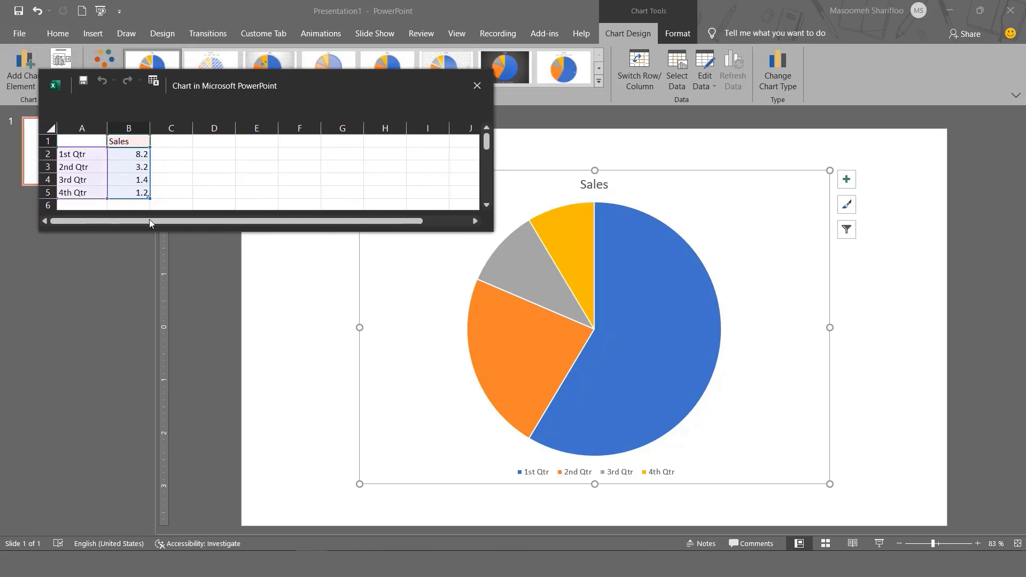
Set the 3rd Qtr sales value in the chart's data sheet to 3
click(135, 184)
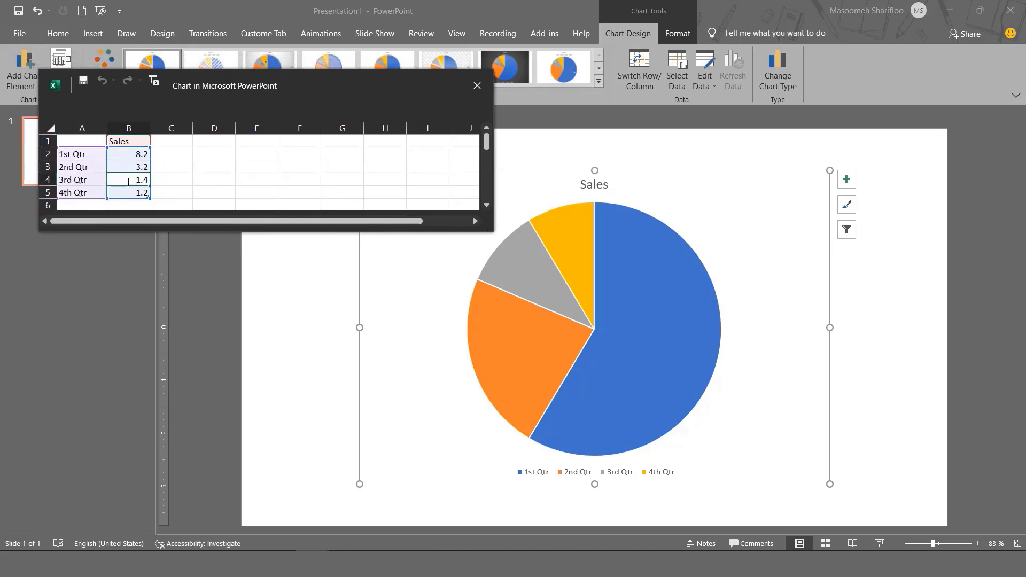
double_click(128, 182)
text(3)
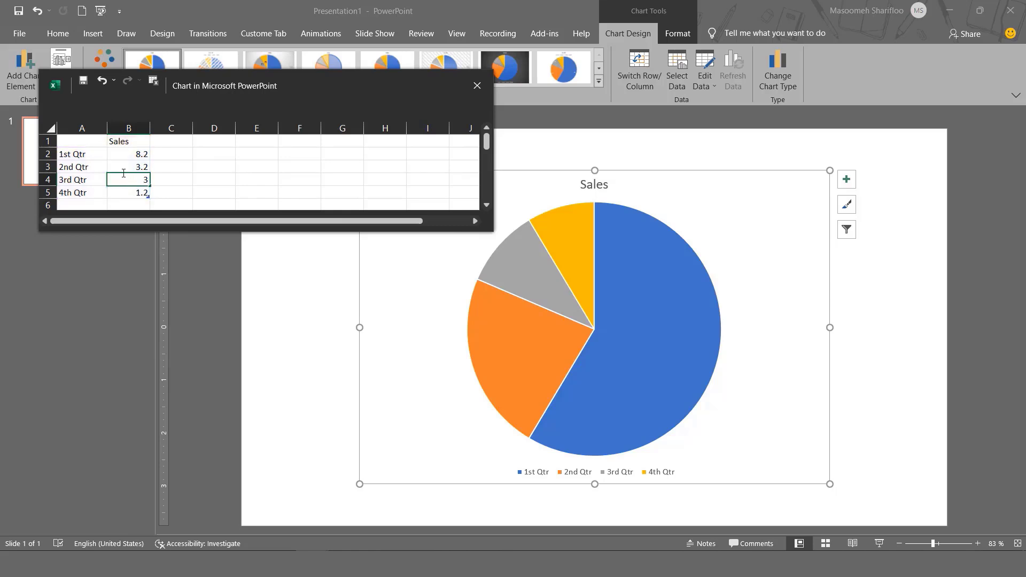
click(129, 167)
Rename the 1st Qtr category in the chart's data sheet to First and close the data sheet
click(72, 157)
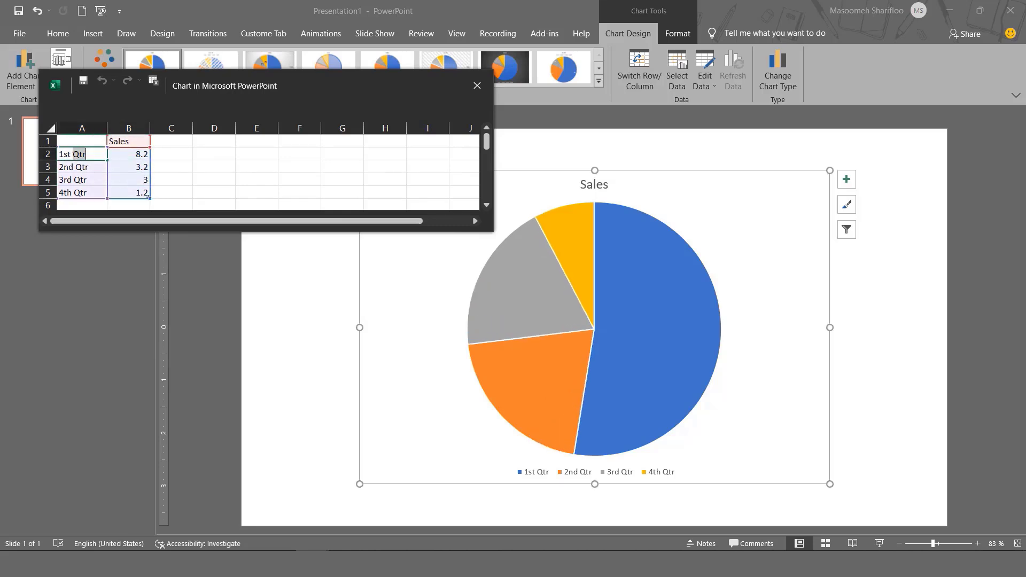
text(F)
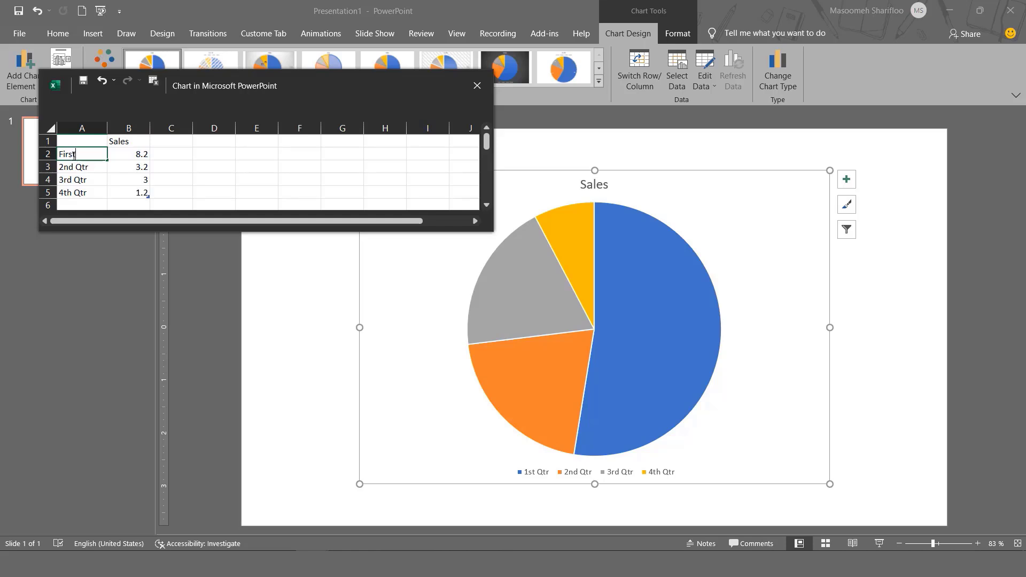
text(irst)
key(Return)
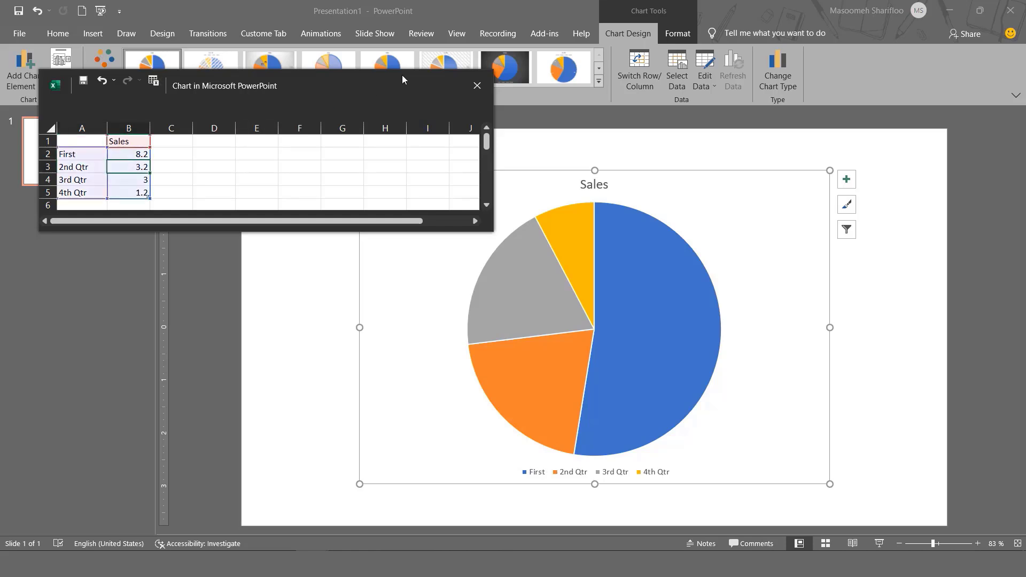
click(477, 88)
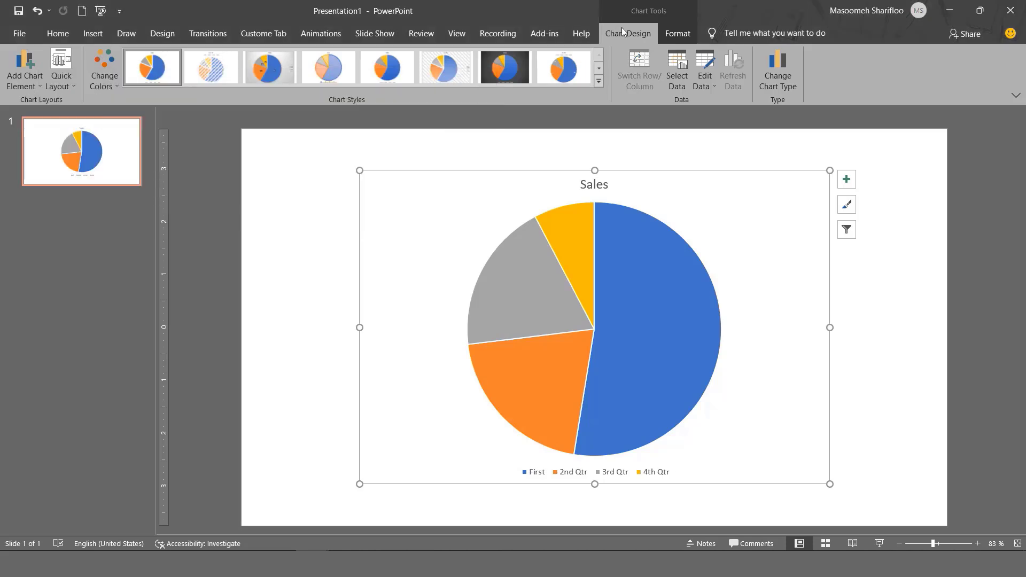
Examine the design and formatting options available for the chart, including its full range of chart styles
click(680, 31)
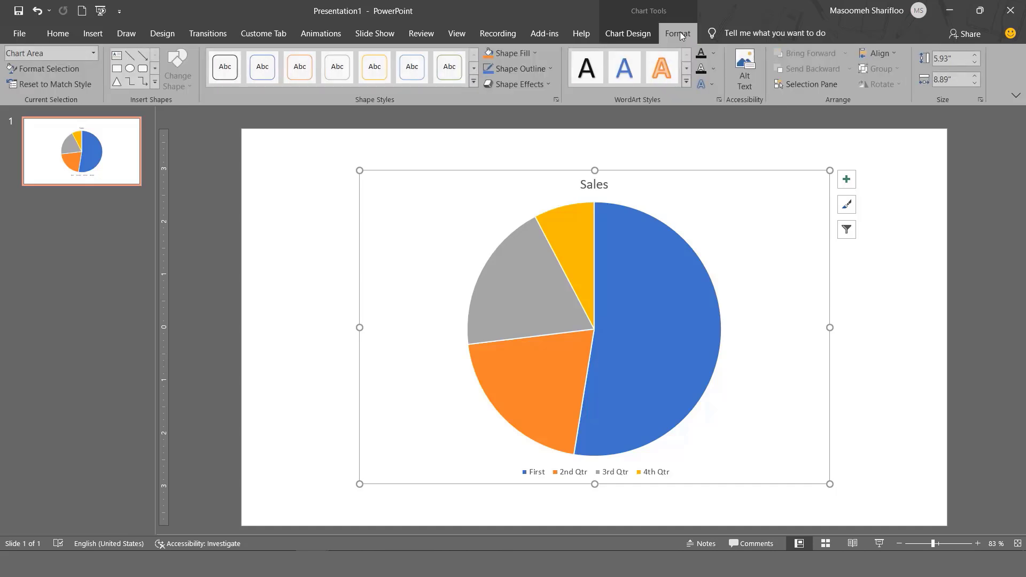
click(616, 37)
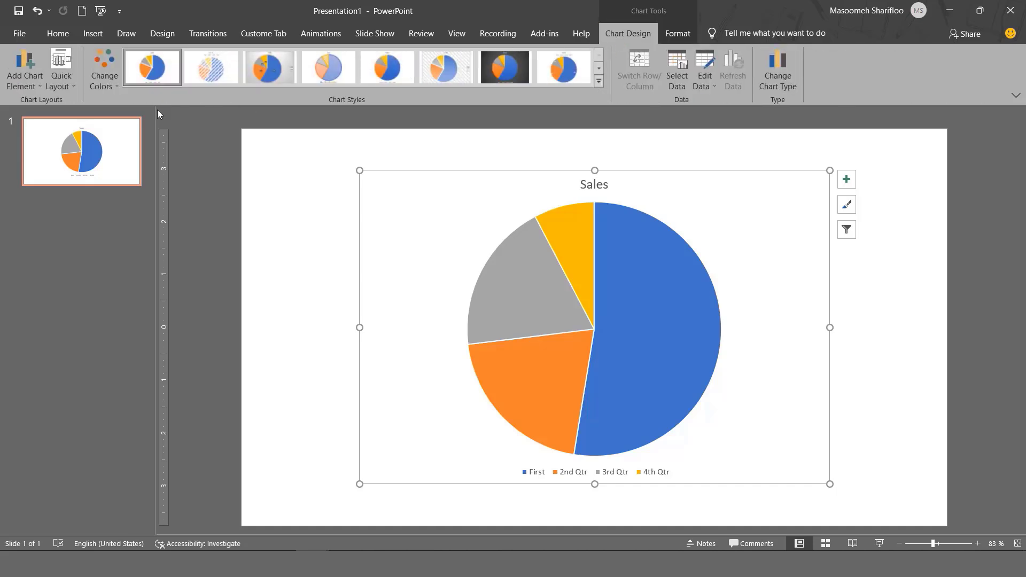
click(600, 83)
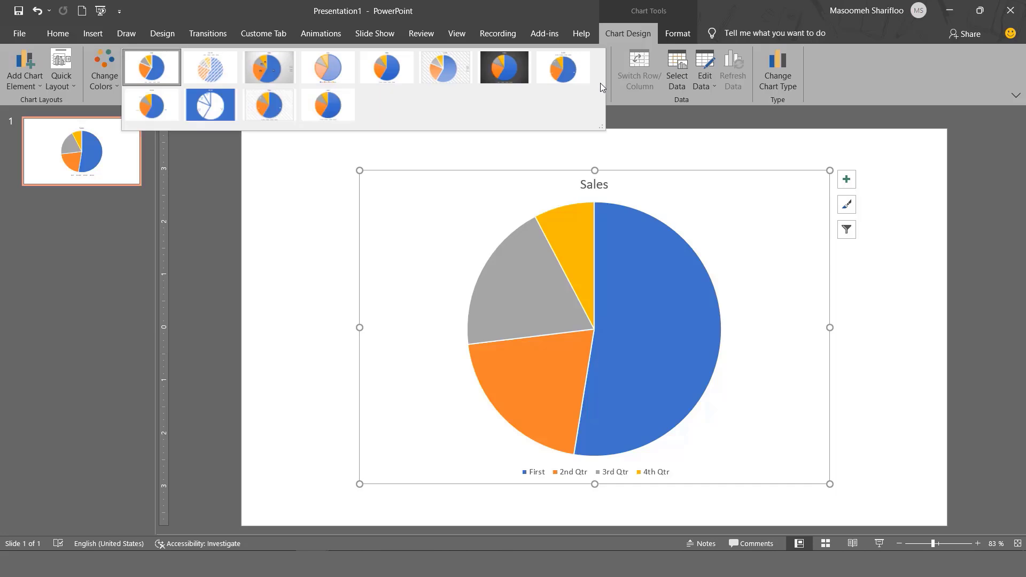
click(627, 121)
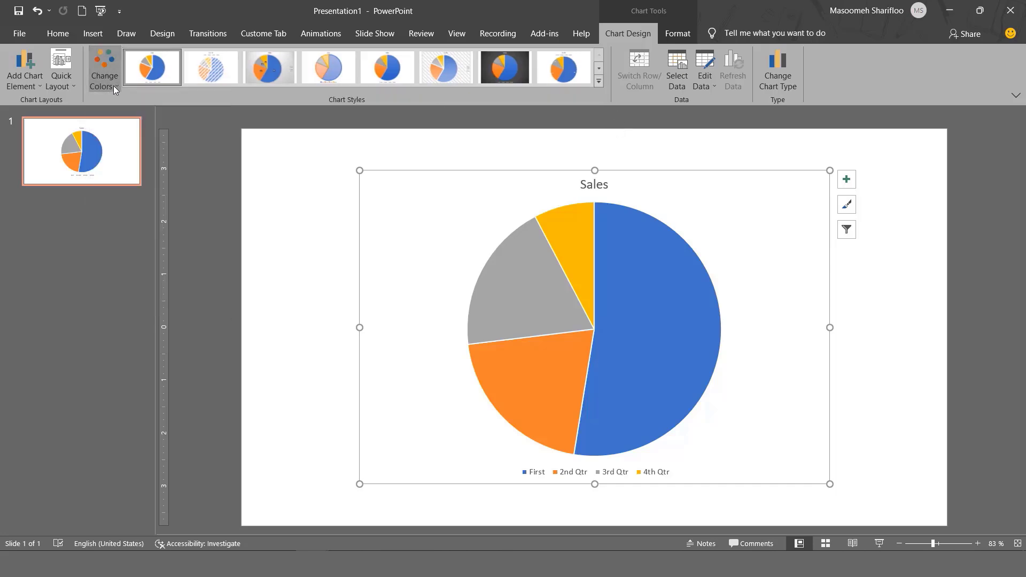
click(781, 69)
click(710, 84)
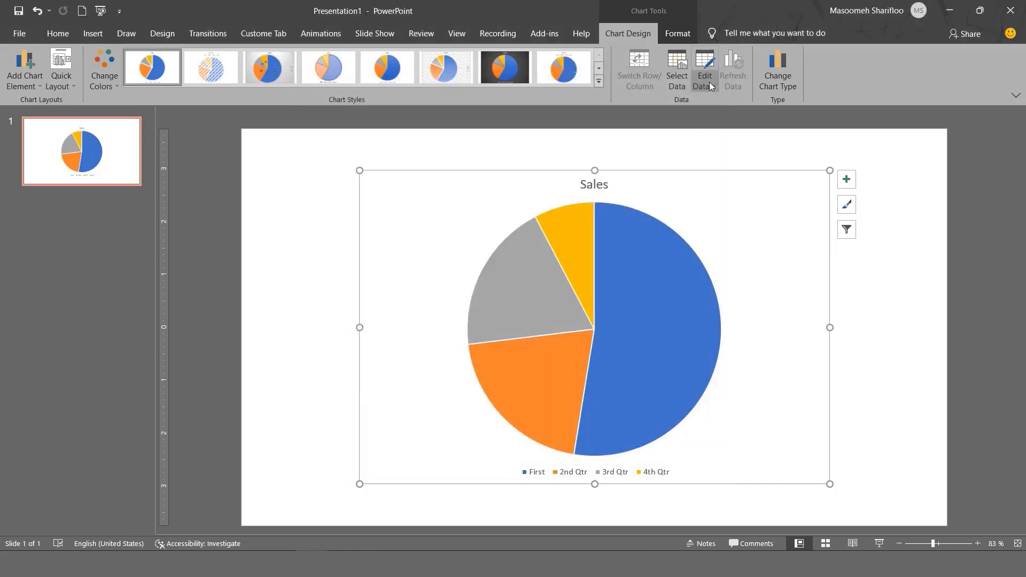
click(679, 36)
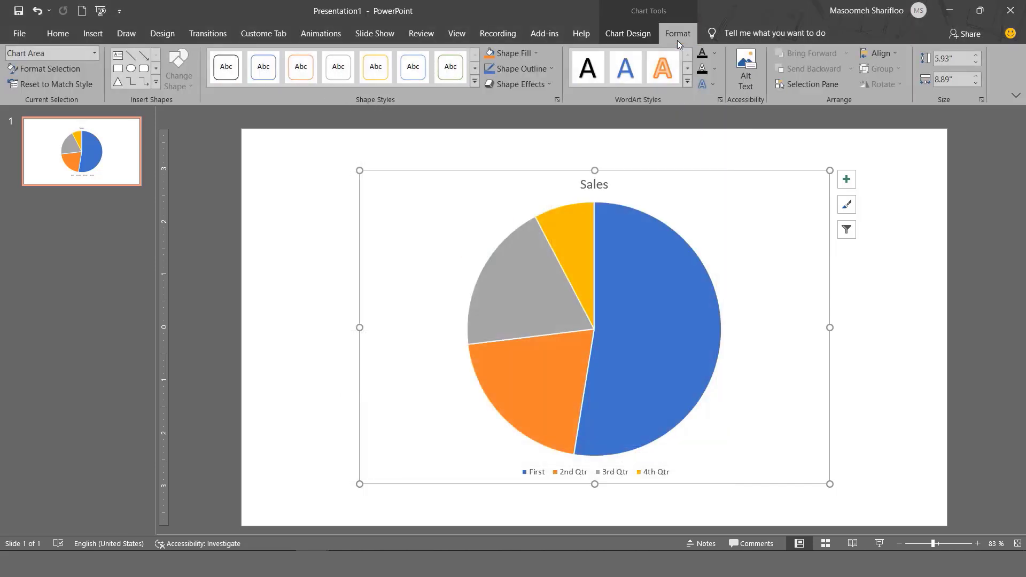
click(627, 35)
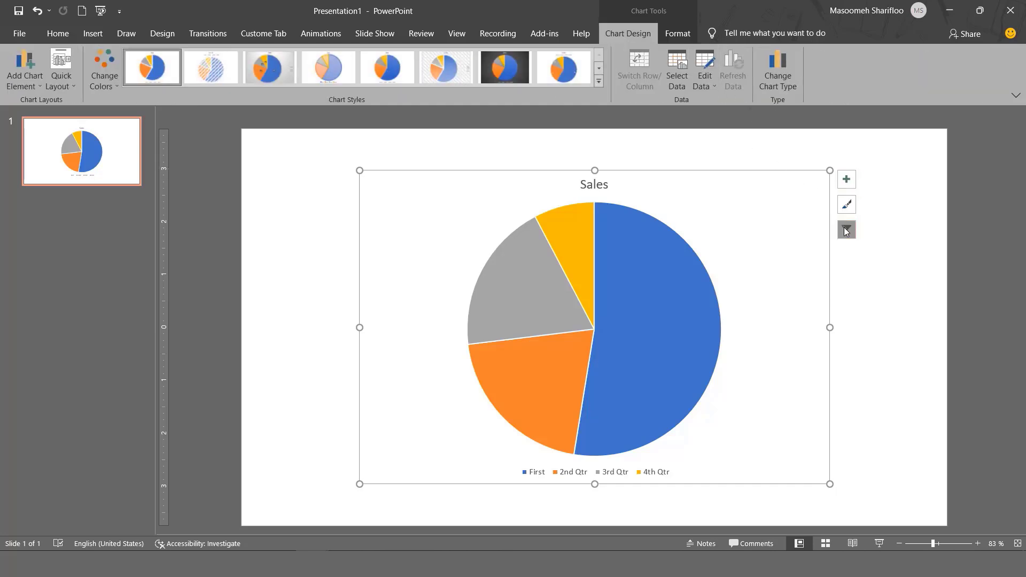
Hide the chart title and restore it through the chart elements
click(845, 182)
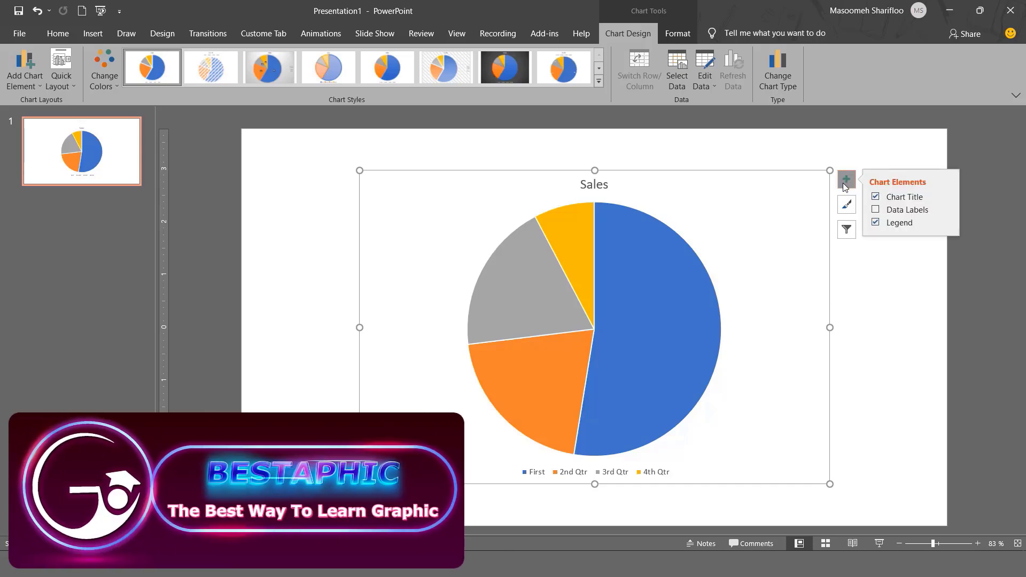
click(877, 197)
click(876, 197)
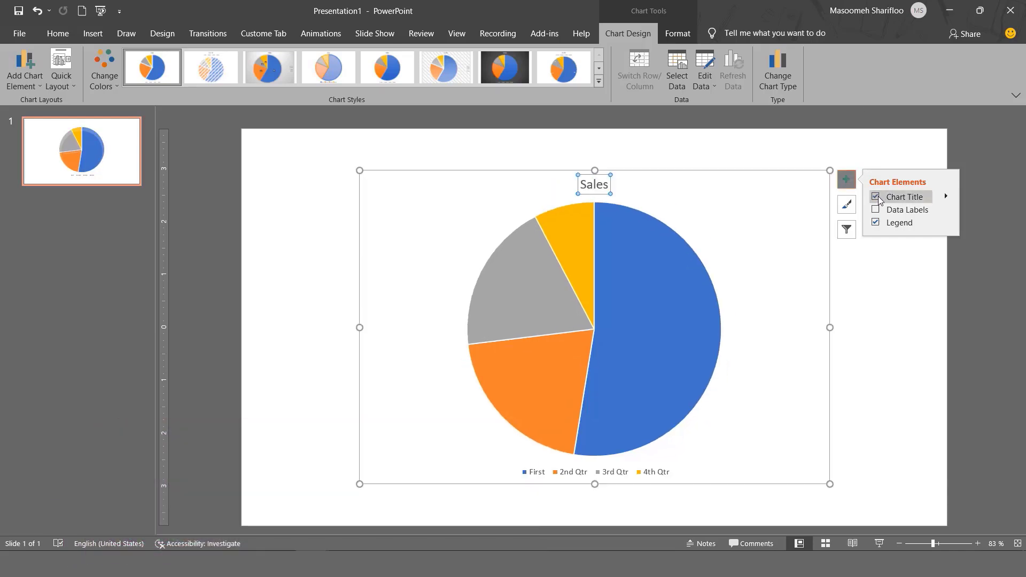
Try the dark-background chart style on the pie chart, and return to the plain first style
click(851, 211)
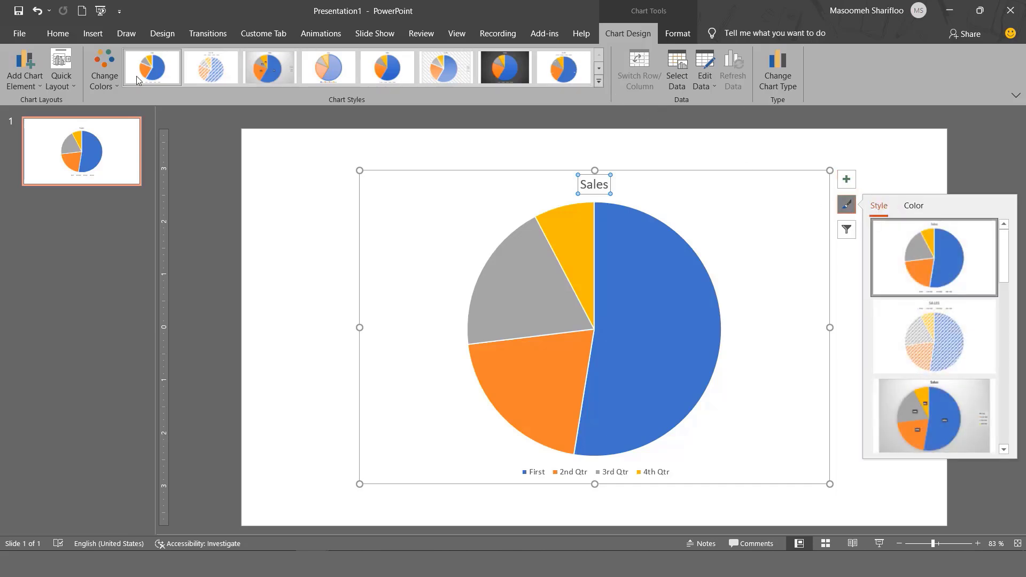
scroll(999, 264, down, 5)
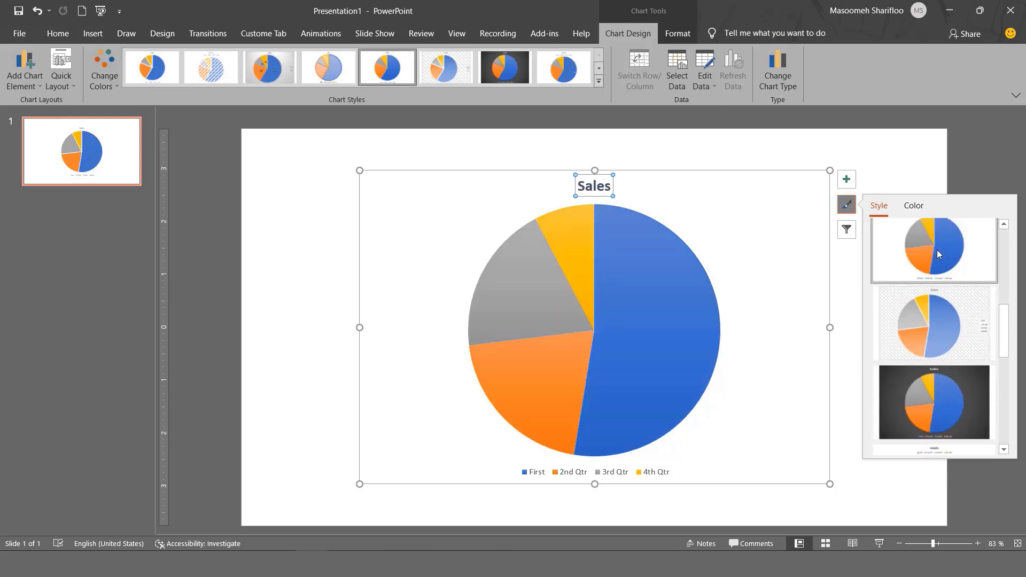
click(942, 402)
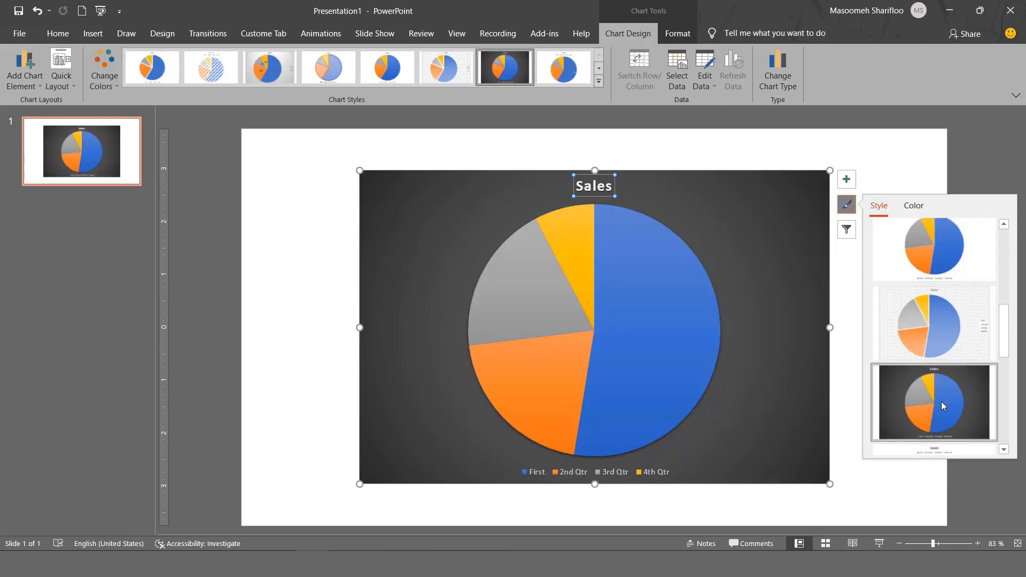
scroll(945, 320, up, 5)
click(945, 248)
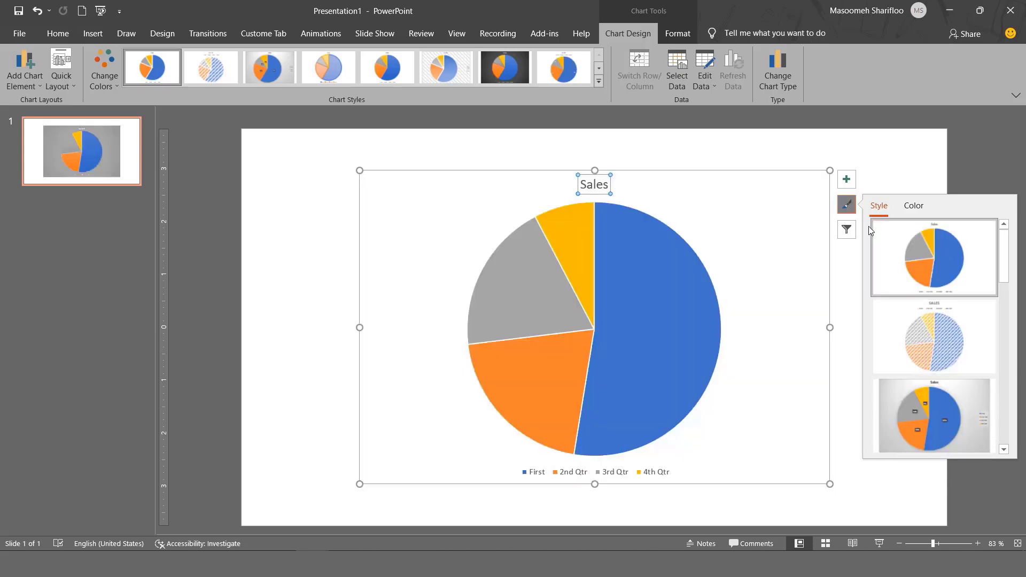
click(850, 208)
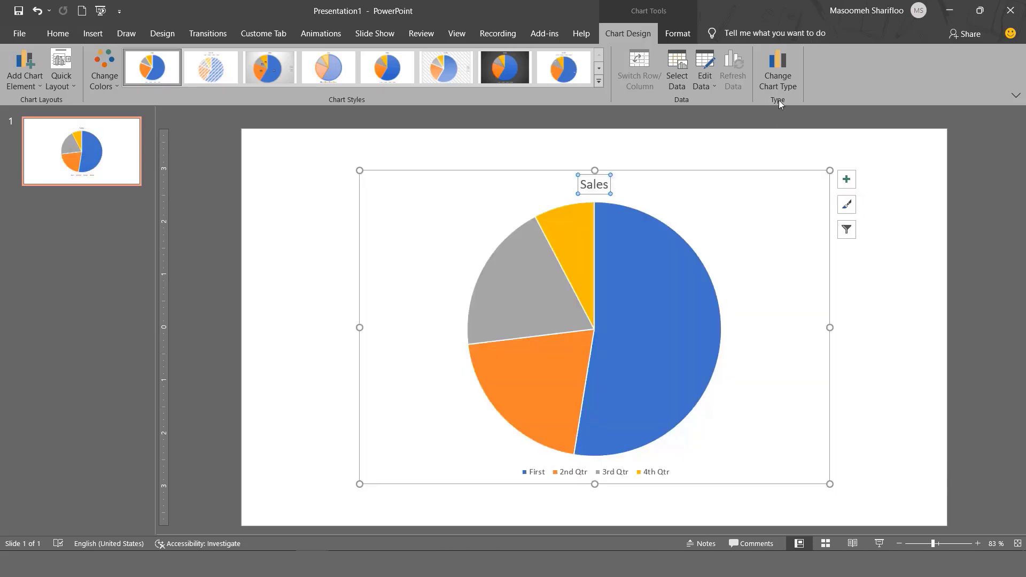
Change the chart type from the standard pie to Pie of Pie
click(775, 66)
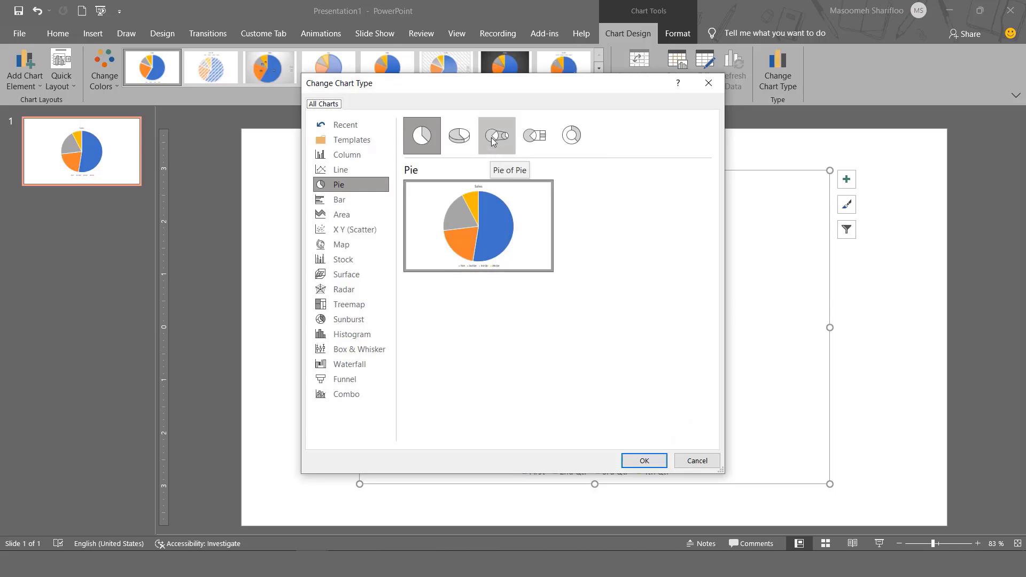
click(494, 140)
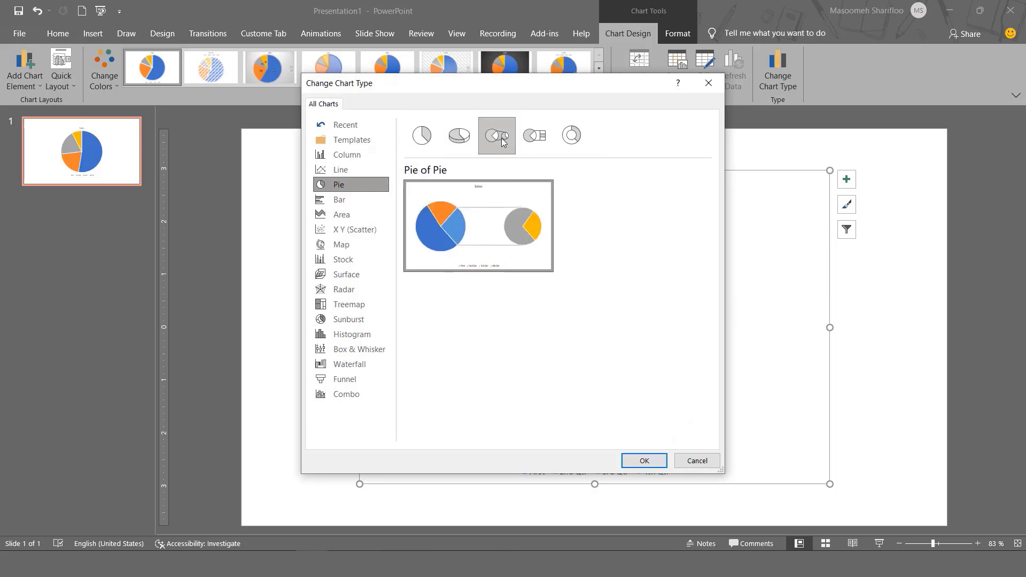
click(644, 461)
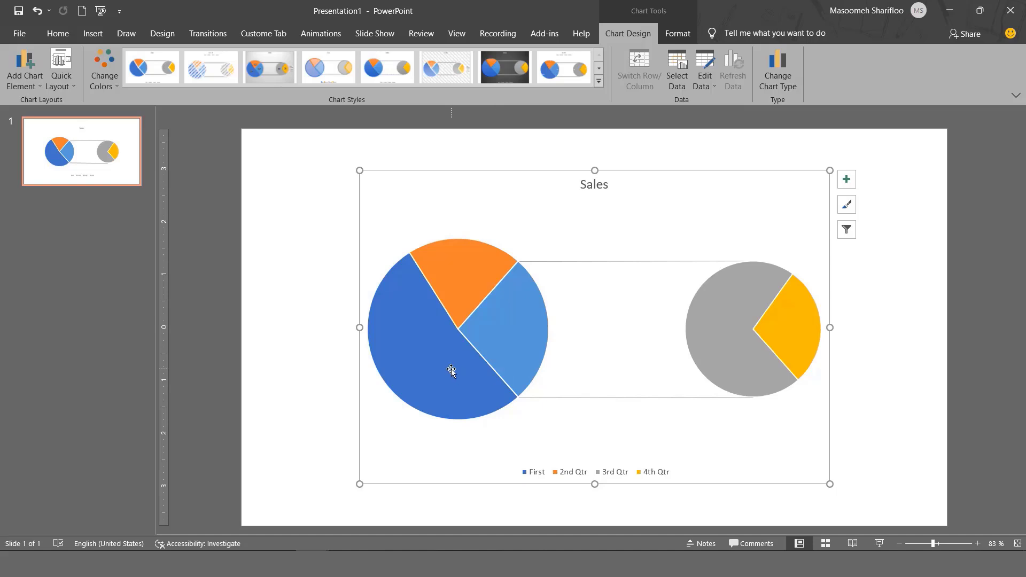
Open the Pie of Pie chart's data in Excel, and resize and move its window to show all data rows beside the chart
click(436, 335)
click(450, 287)
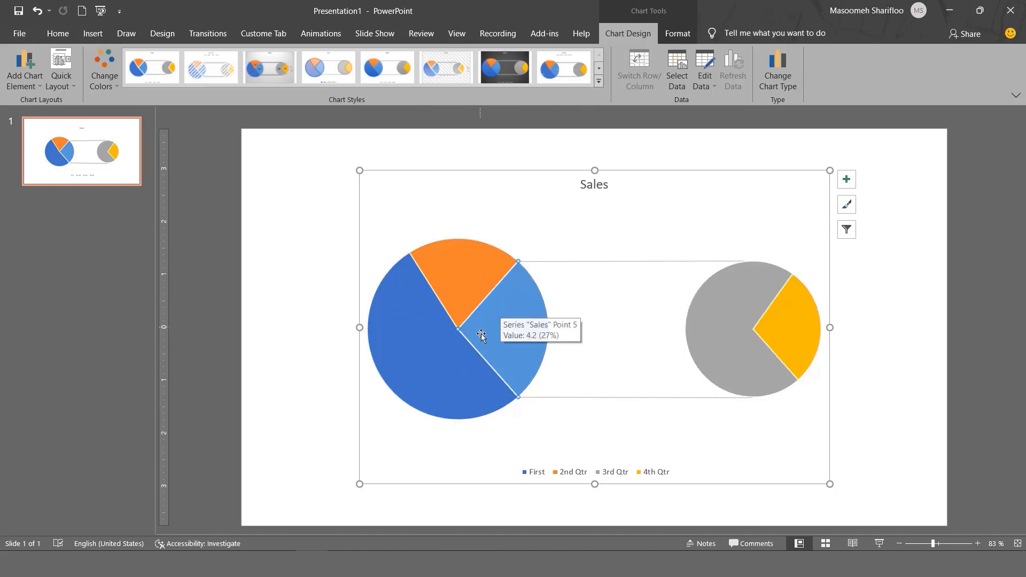
click(537, 321)
click(733, 320)
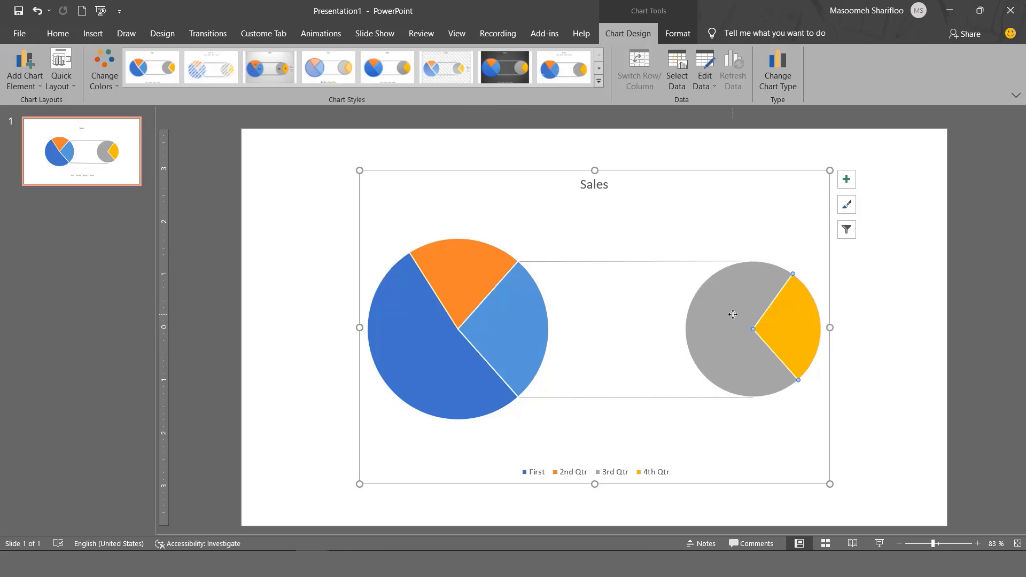
right_click(763, 329)
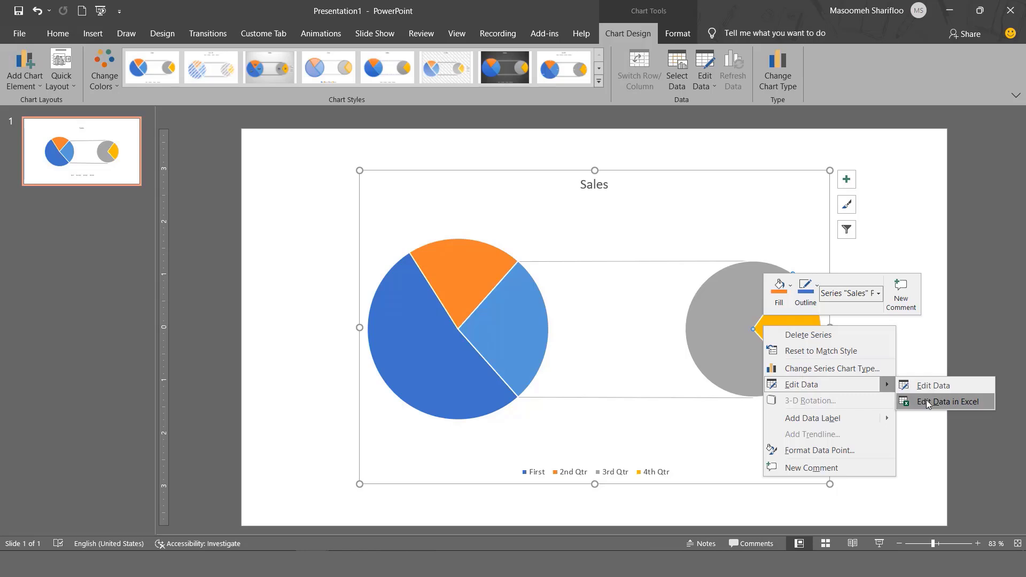
click(687, 370)
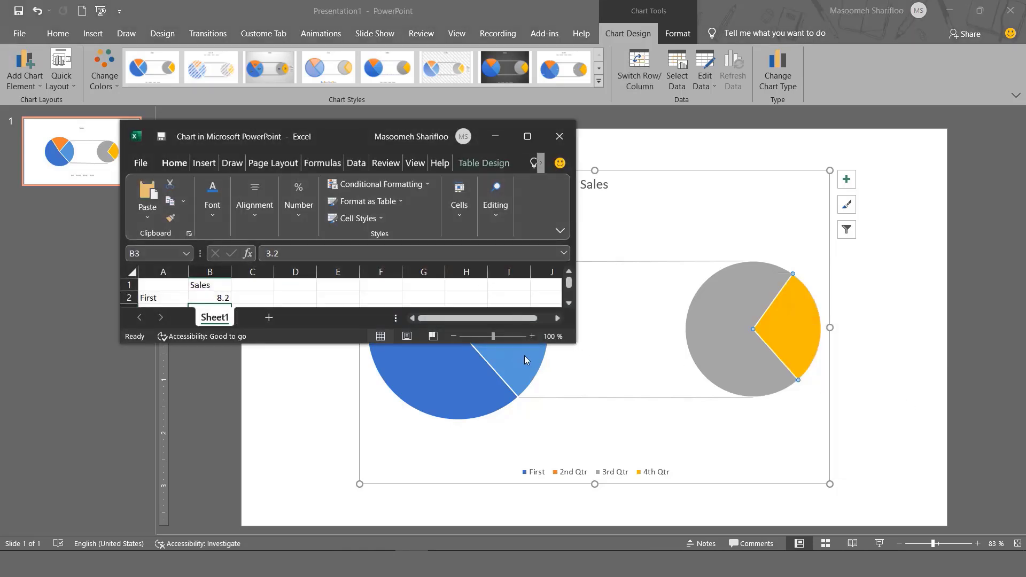
drag(574, 344, 398, 432)
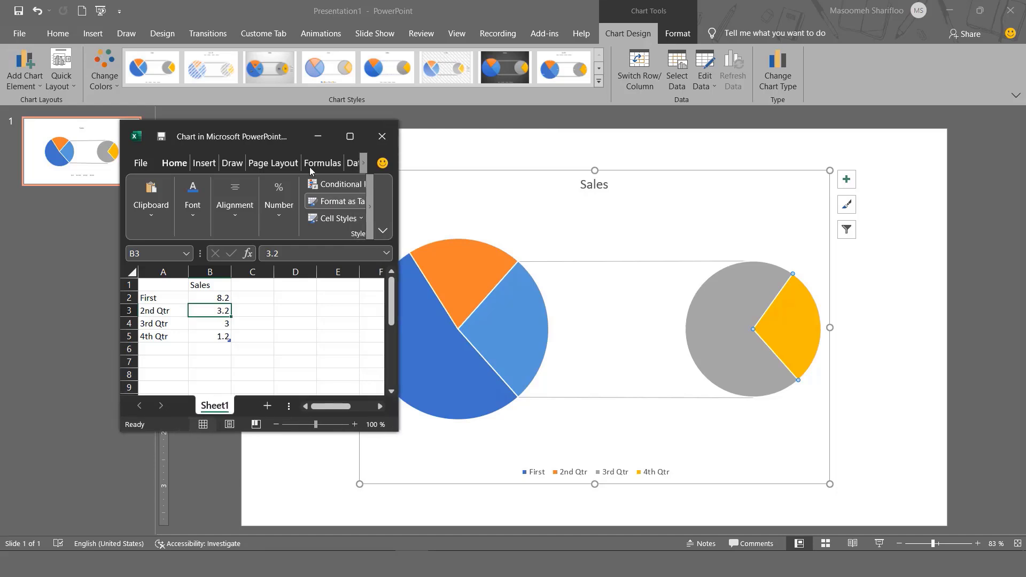
drag(283, 142, 238, 140)
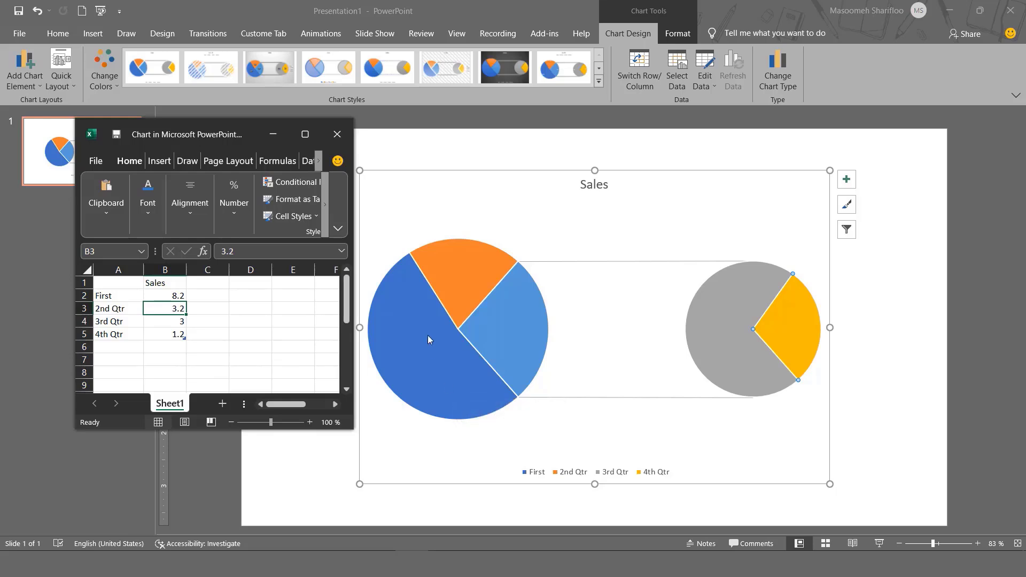
Check the First category's value in cell B2 against the legend and pie slices of the Sales series
click(168, 295)
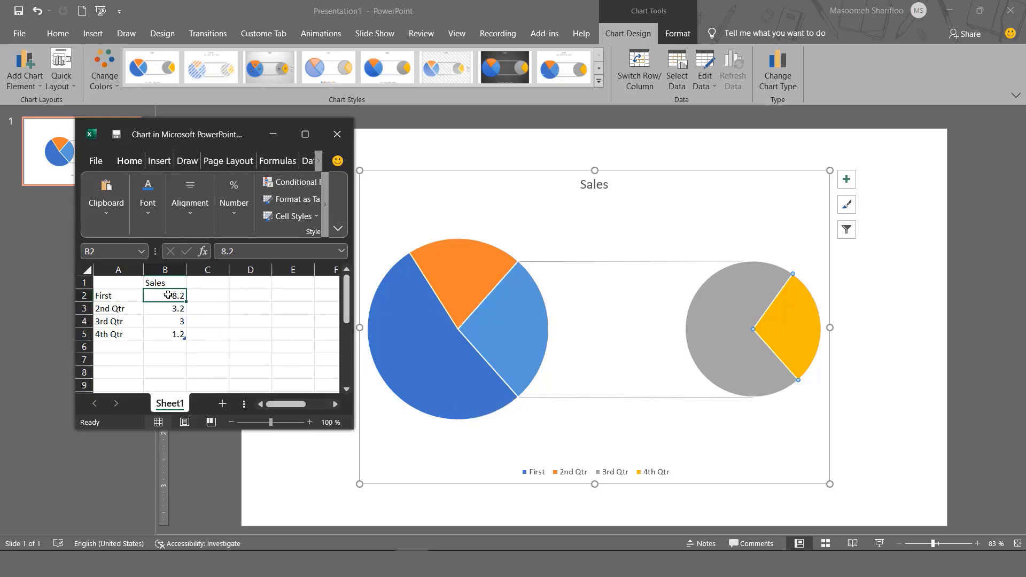
click(579, 476)
click(468, 276)
key(alt+Tab)
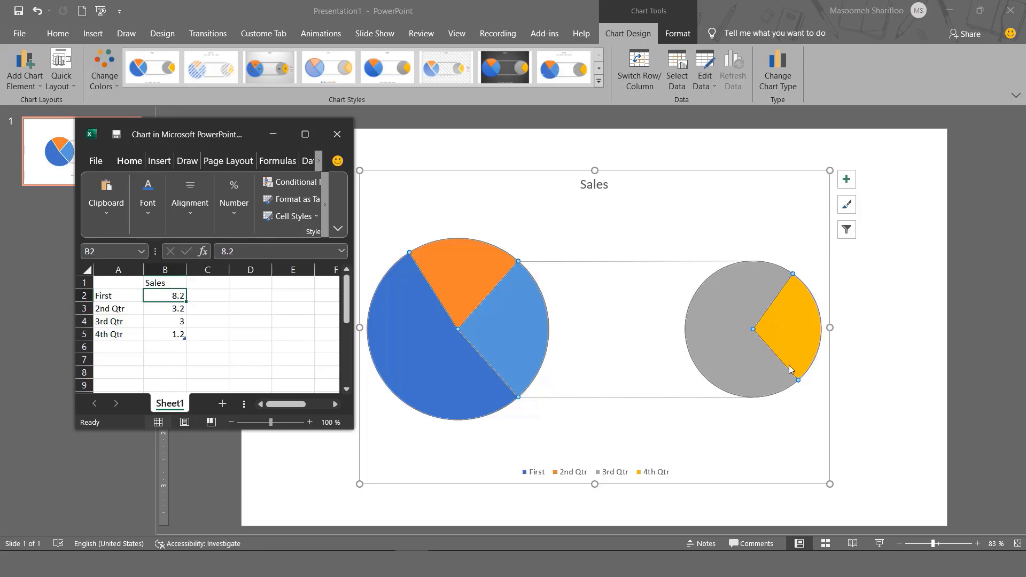
Set the 3rd Qtr sales value to 6 and the 4th Qtr value to 4, and close the chart's data sheet
double_click(163, 323)
double_click(164, 337)
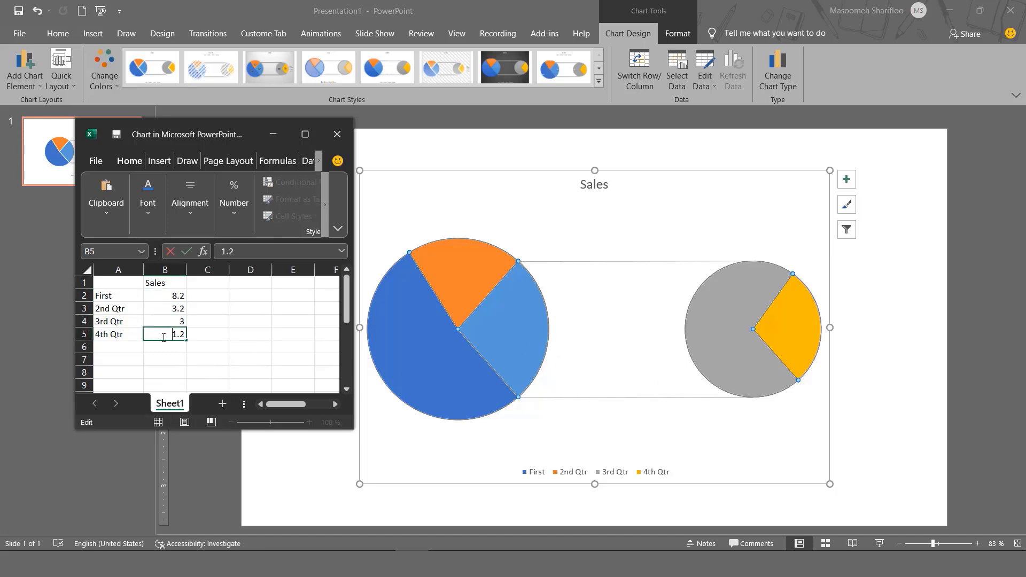
double_click(165, 323)
double_click(166, 323)
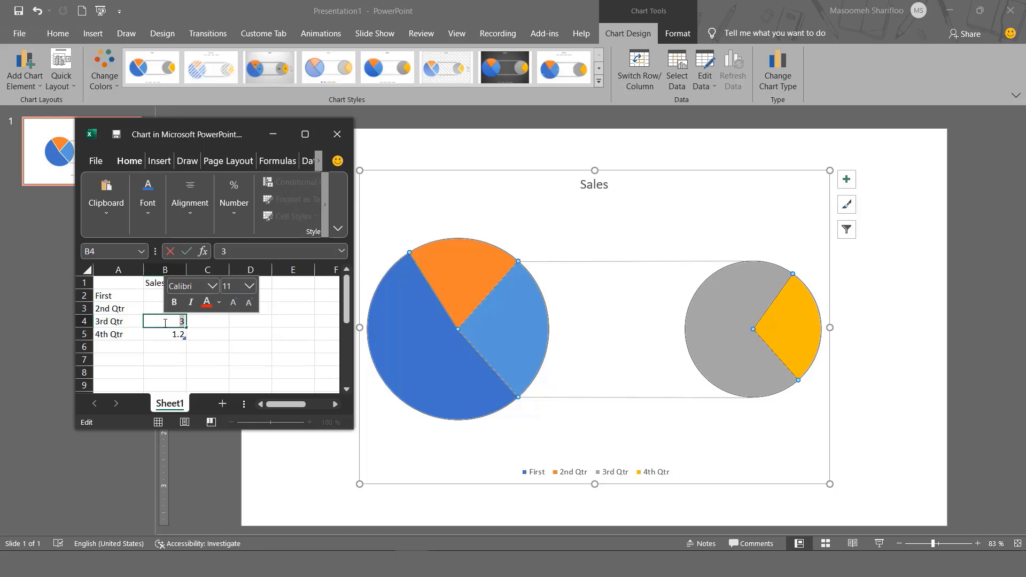
text(6)
double_click(155, 334)
double_click(161, 336)
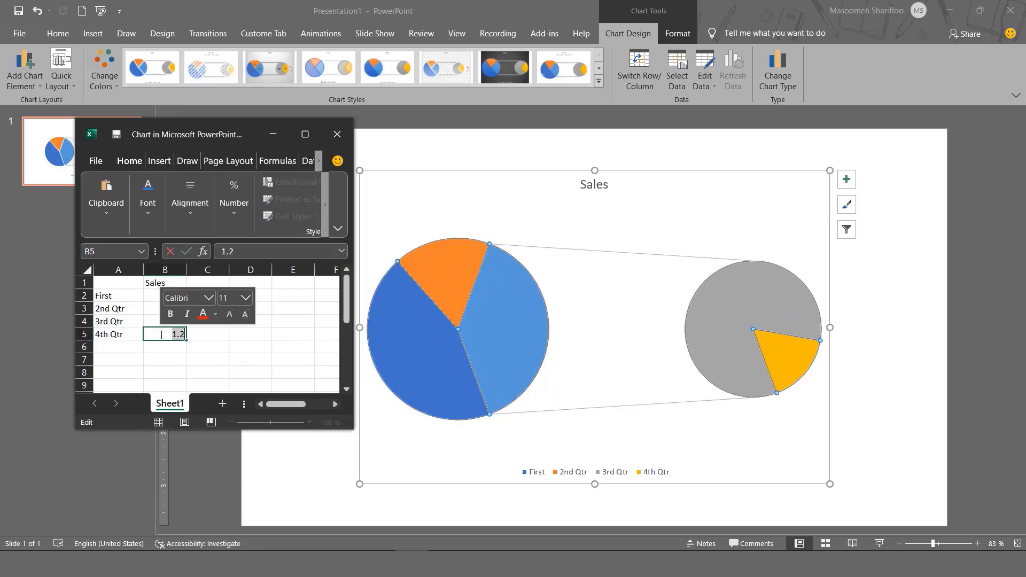
text(4)
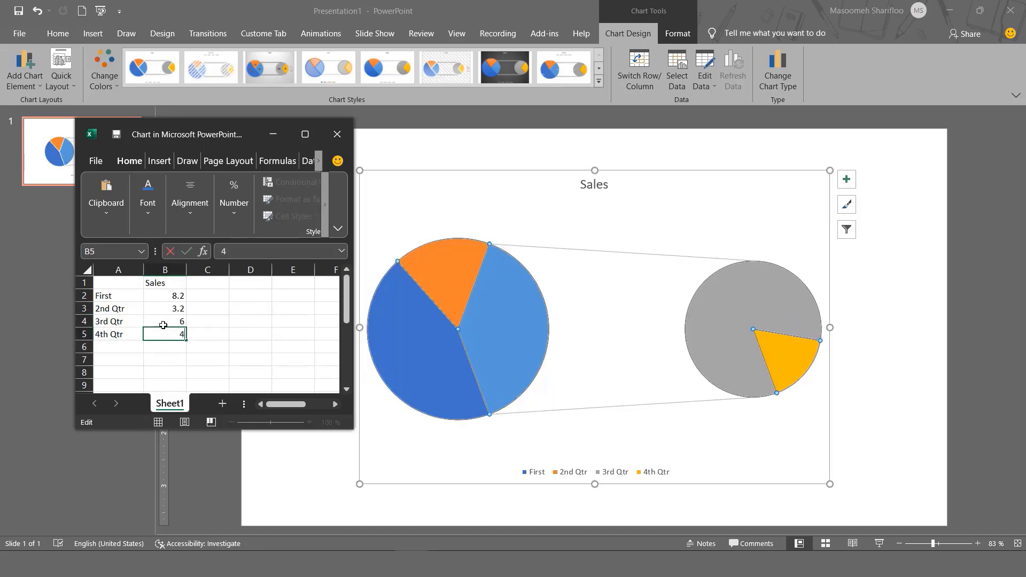
key(Up)
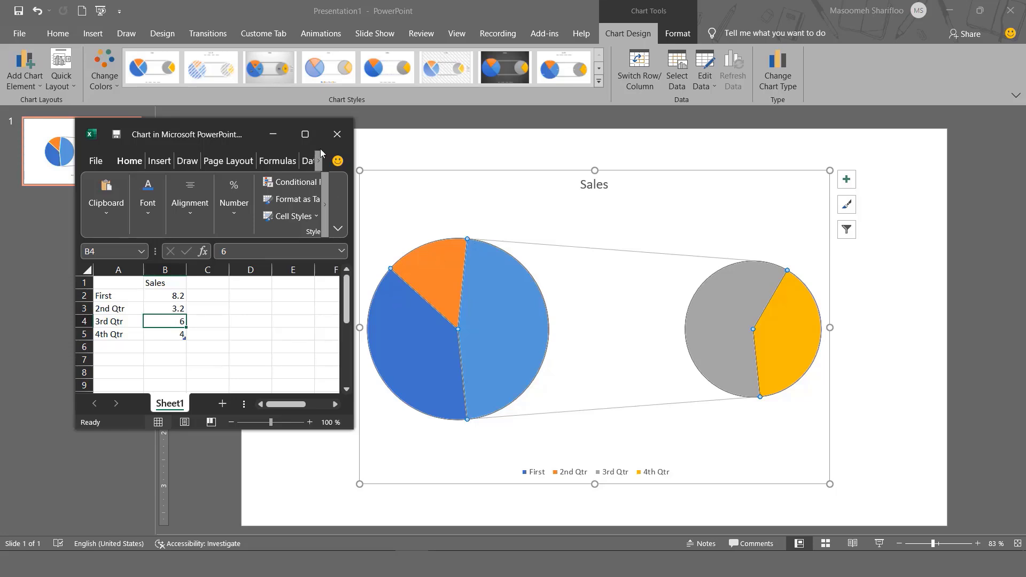
click(336, 133)
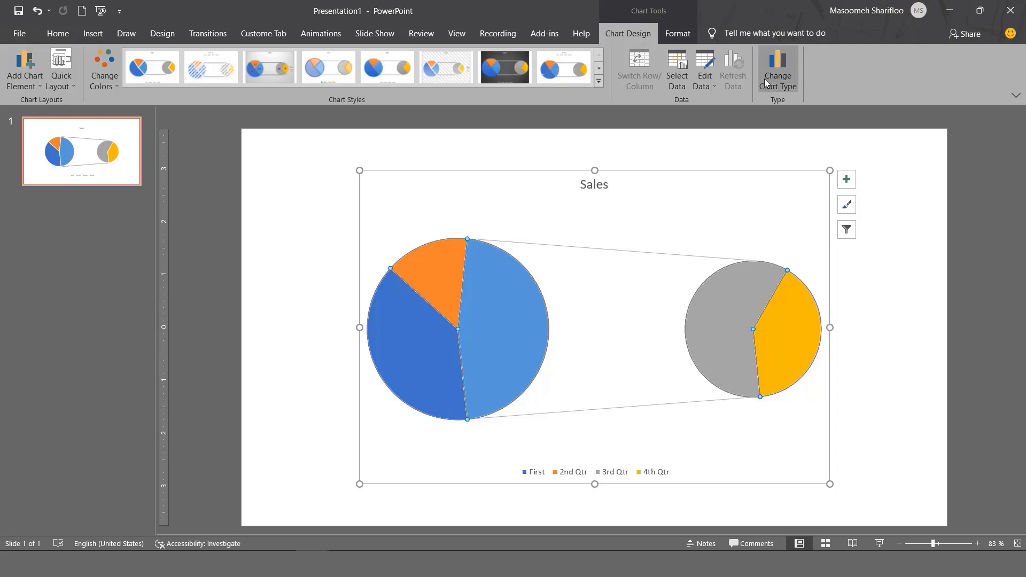
Change the chart type from Pie of Pie to Bar of Pie
click(777, 75)
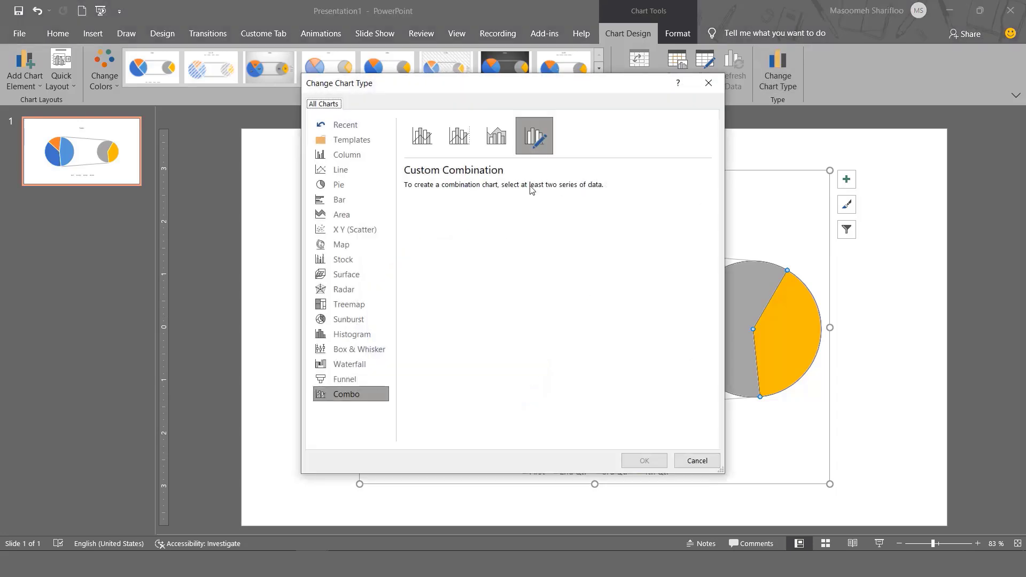
click(361, 186)
click(534, 135)
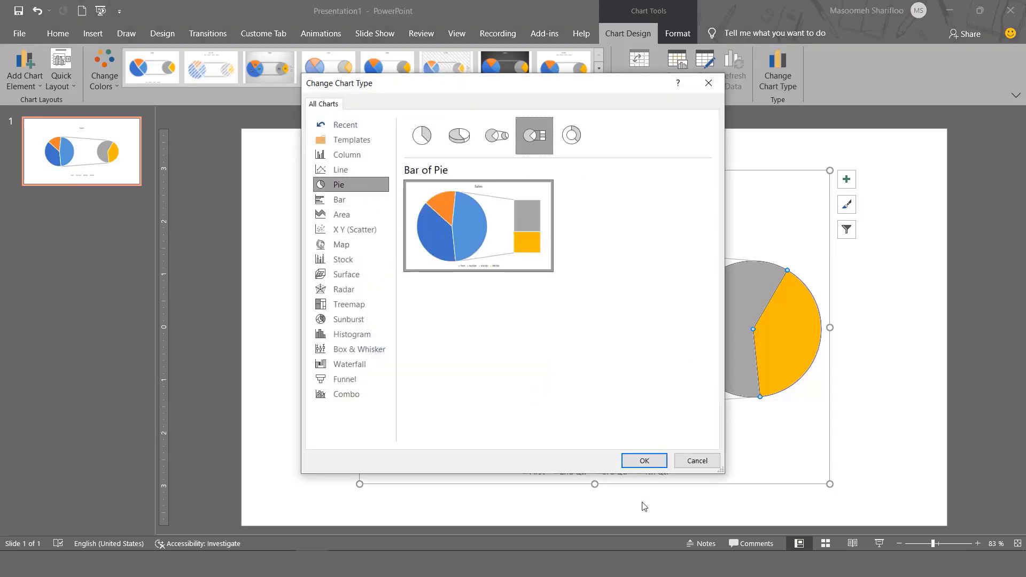
click(644, 461)
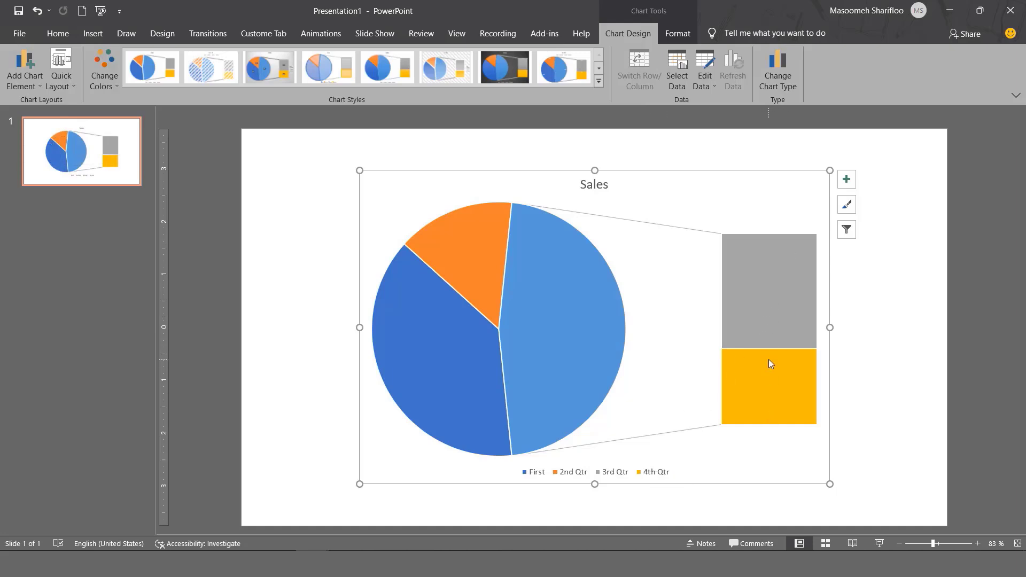
Examine how the 3rd Qtr and 4th Qtr bar segments relate to the combined slice of the main pie
click(768, 377)
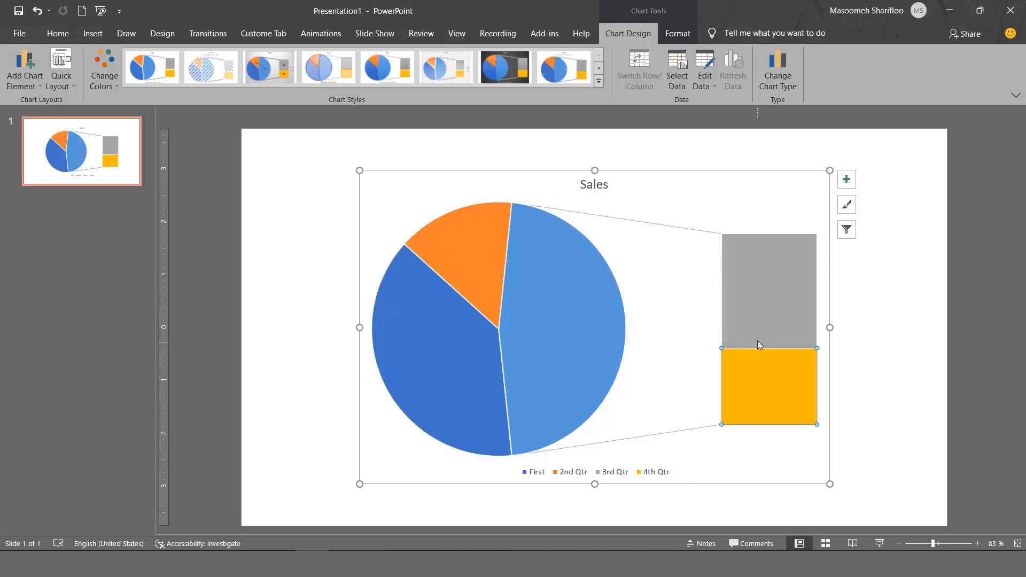
click(759, 326)
click(756, 381)
click(462, 327)
click(604, 314)
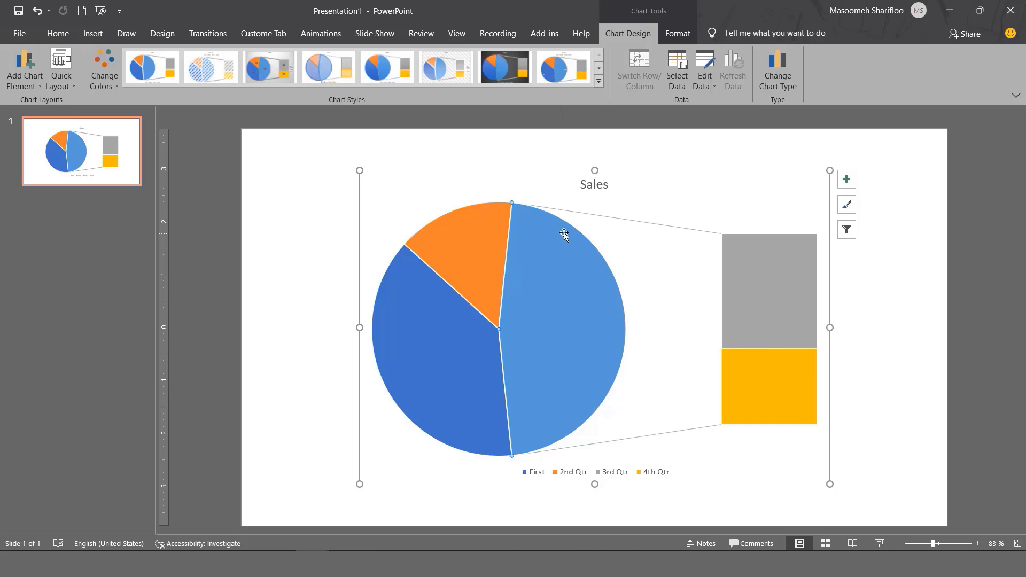
click(757, 377)
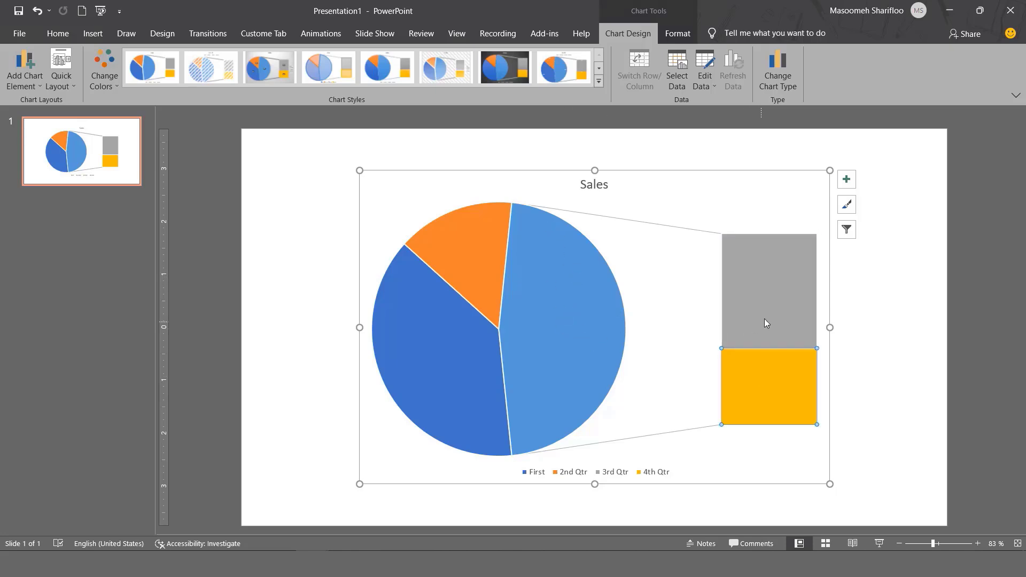
Open the Bar of Pie chart's data sheet and review the 3rd Qtr and 4th Qtr entries in the Sales table
click(706, 88)
click(733, 117)
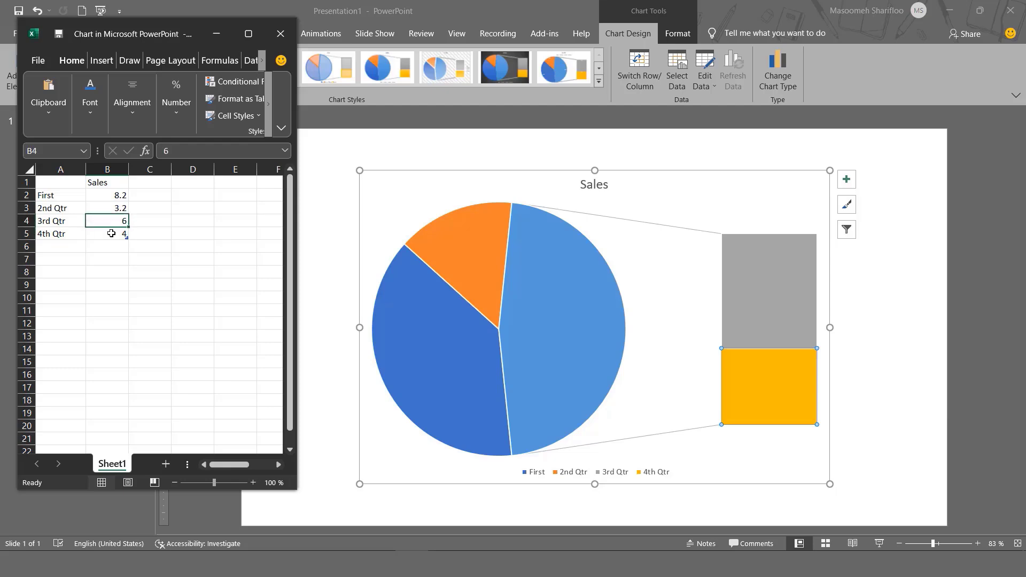
click(112, 234)
click(59, 222)
click(60, 234)
click(105, 223)
drag(60, 183, 107, 233)
click(111, 231)
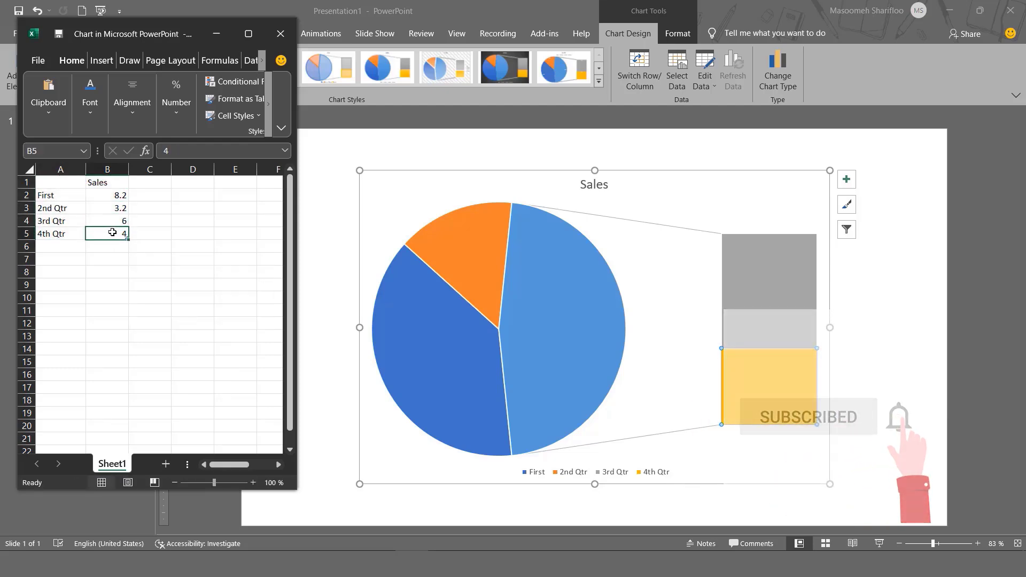
Set the 3rd Qtr sales value to 8 and the 4th Qtr value to 1, and close the chart's data sheet
double_click(113, 222)
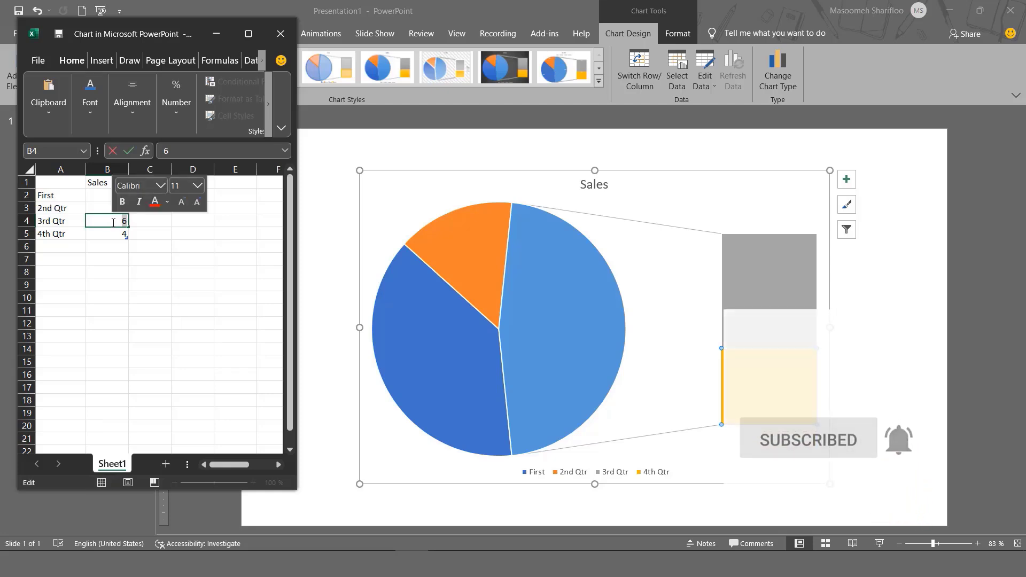
text(8)
double_click(113, 233)
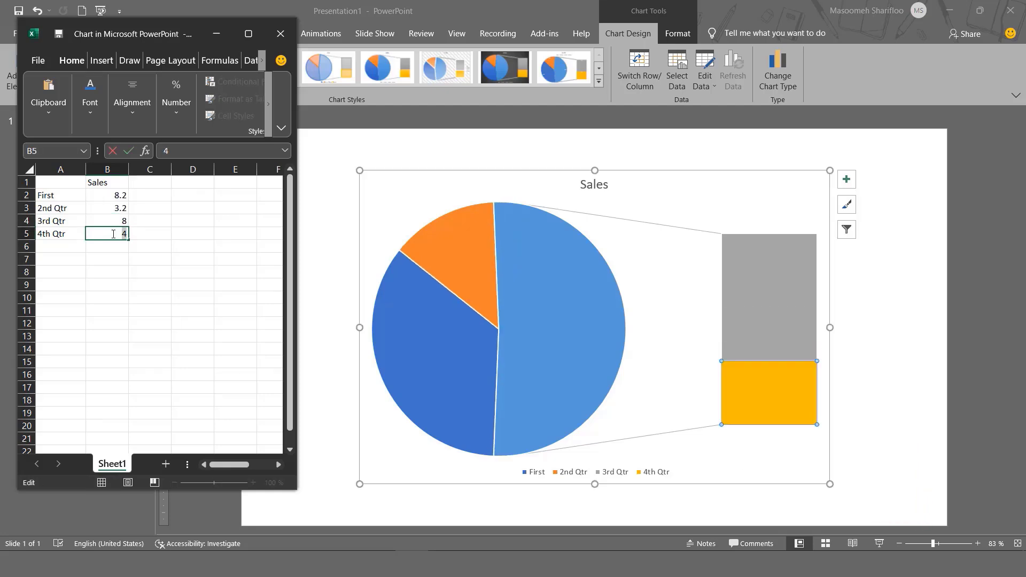
text(1)
click(115, 222)
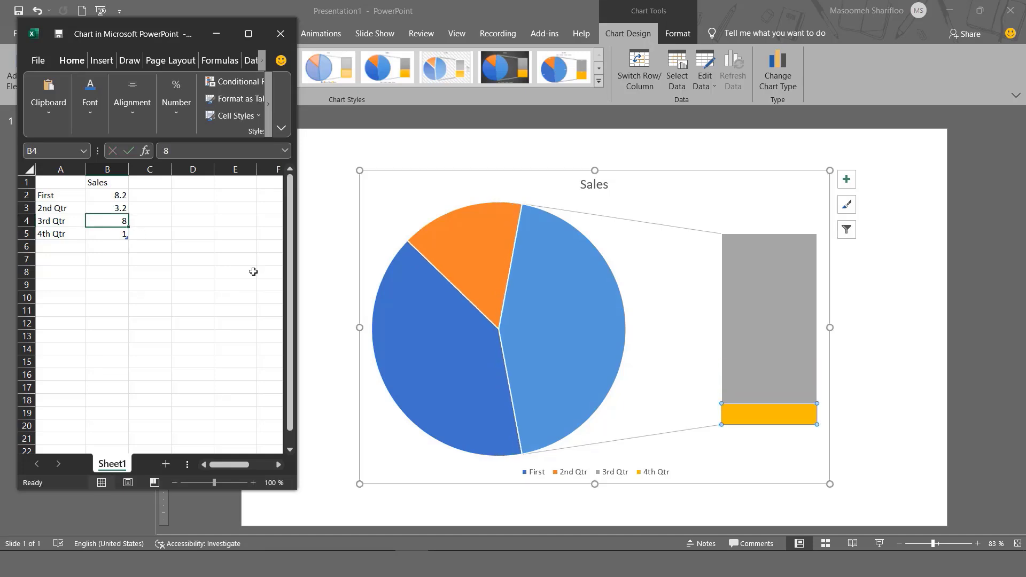
click(280, 34)
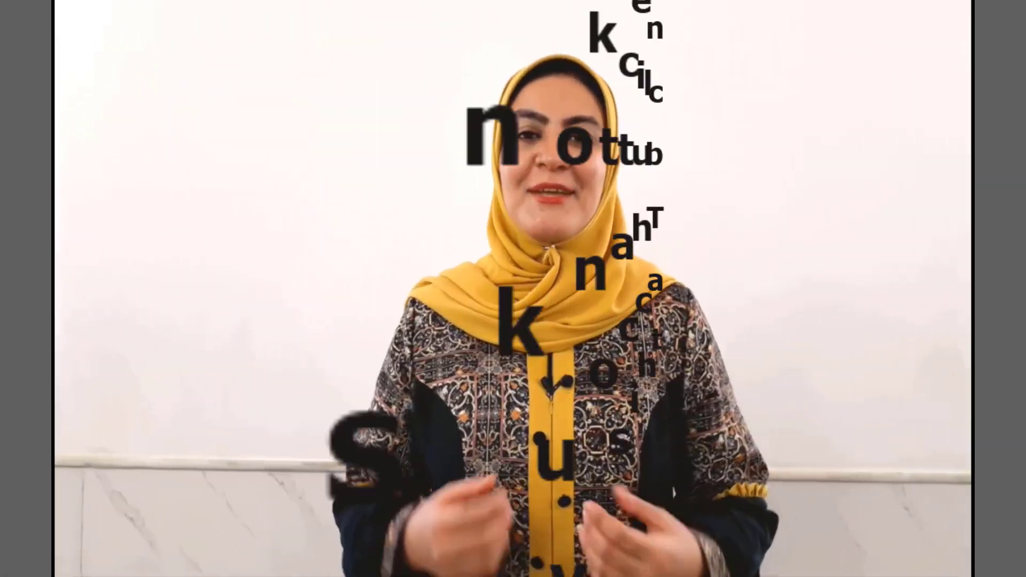